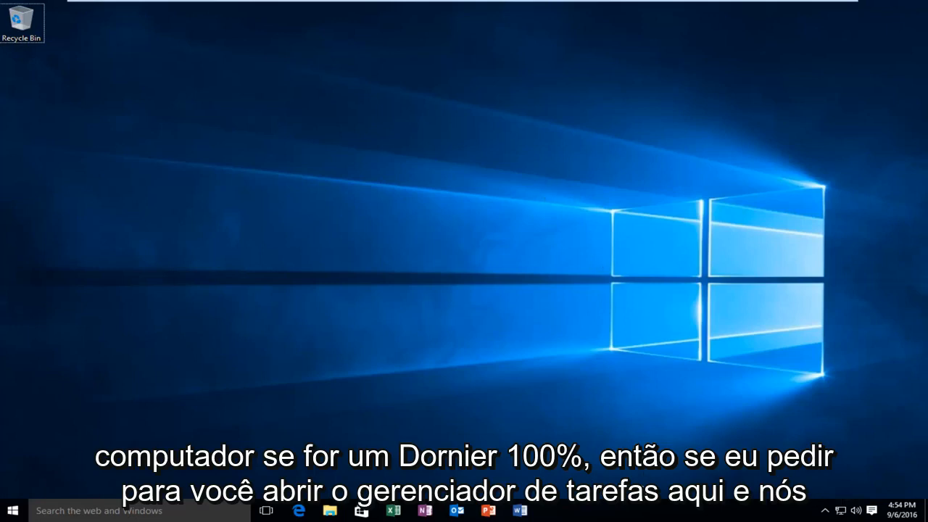
- Check the C: disk's active time in Task Manager's performance view, and close Task Manager
{"action": "right_click", "coordinate": [642, 515]}
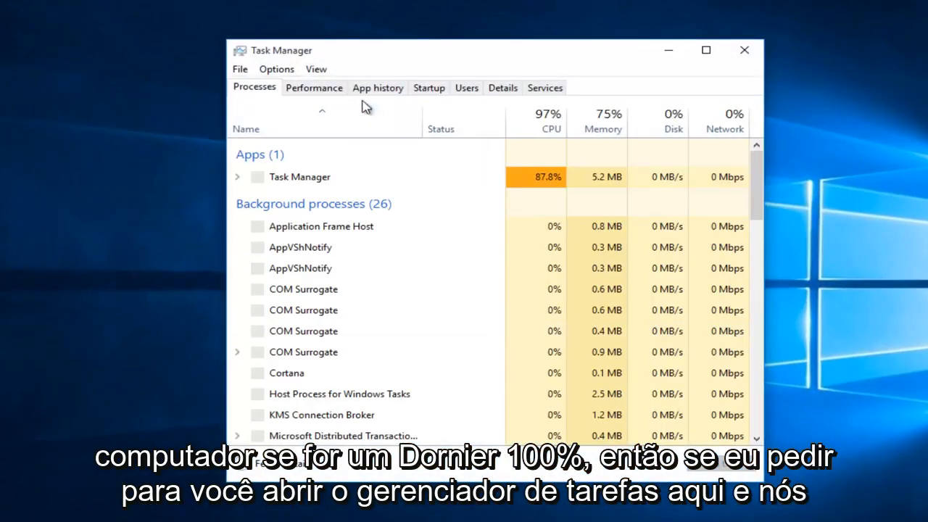
{"action": "left_click", "coordinate": [313, 88]}
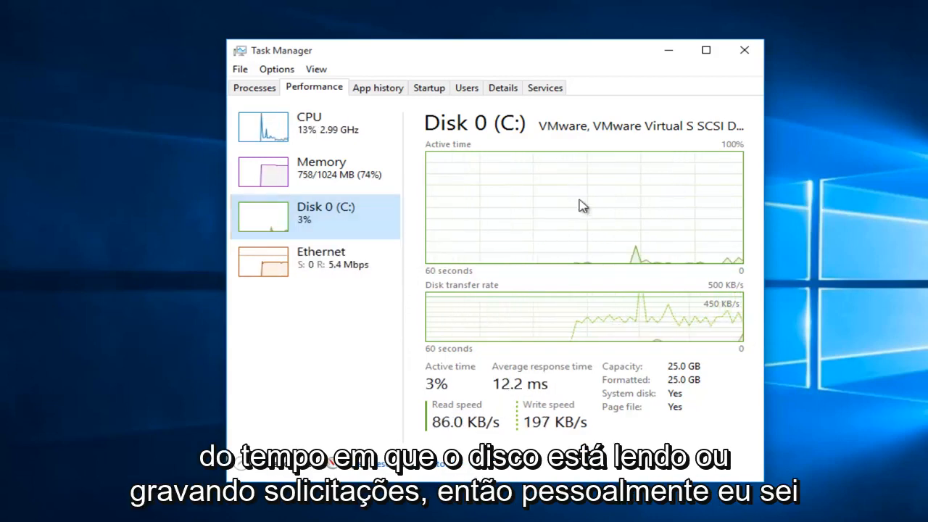
{"action": "mouse_move", "coordinate": [510, 242]}
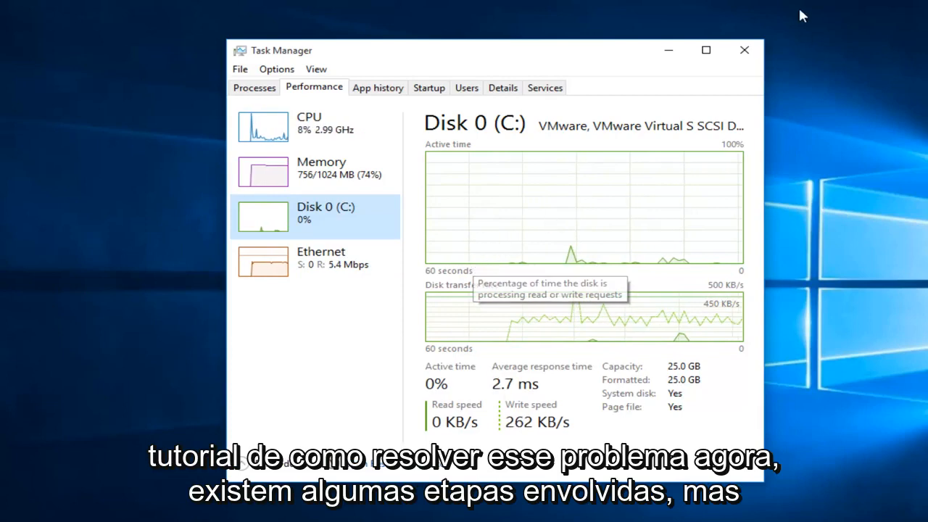
{"action": "left_click", "coordinate": [748, 54]}
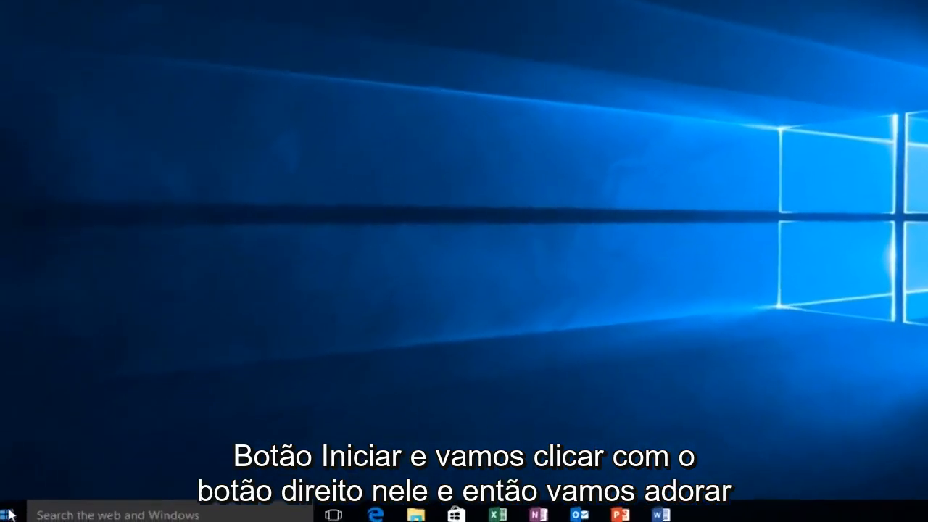
- Open the Services console by running services.msc, and enlarge it to full screen with a wider Name column
{"action": "right_click", "coordinate": [17, 508]}
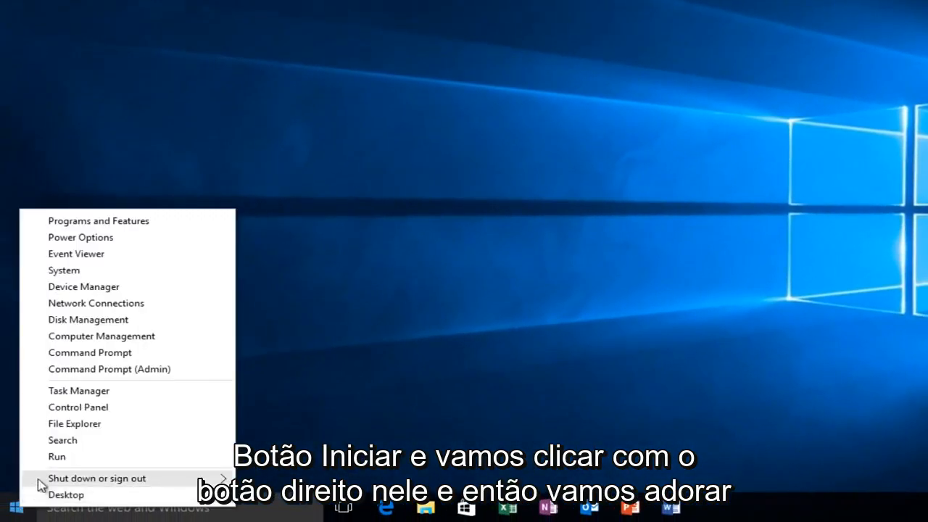
{"action": "left_click", "coordinate": [58, 457]}
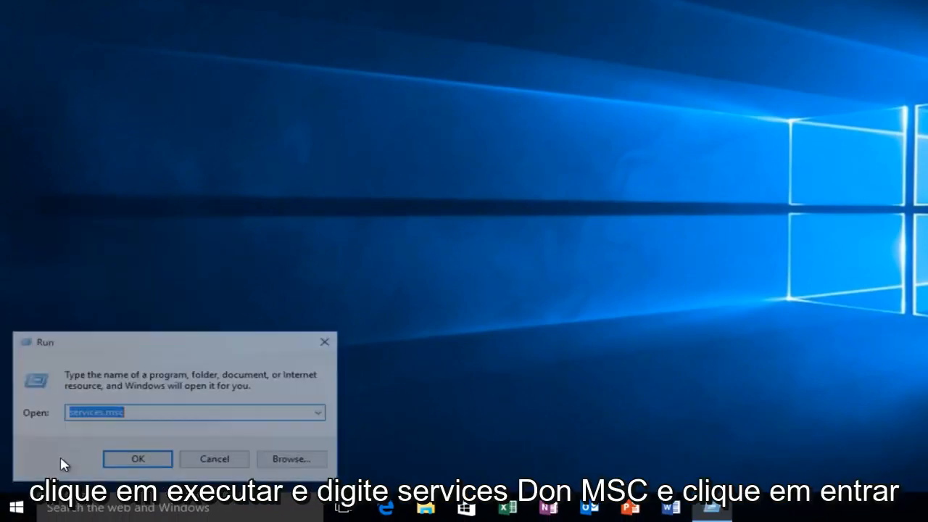
{"action": "type", "text": "service"}
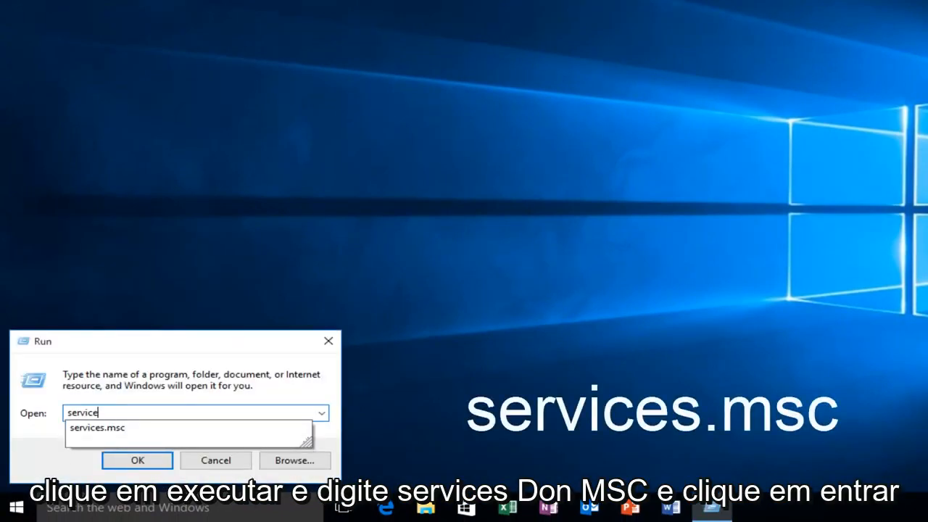
{"action": "type", "text": "s.msc"}
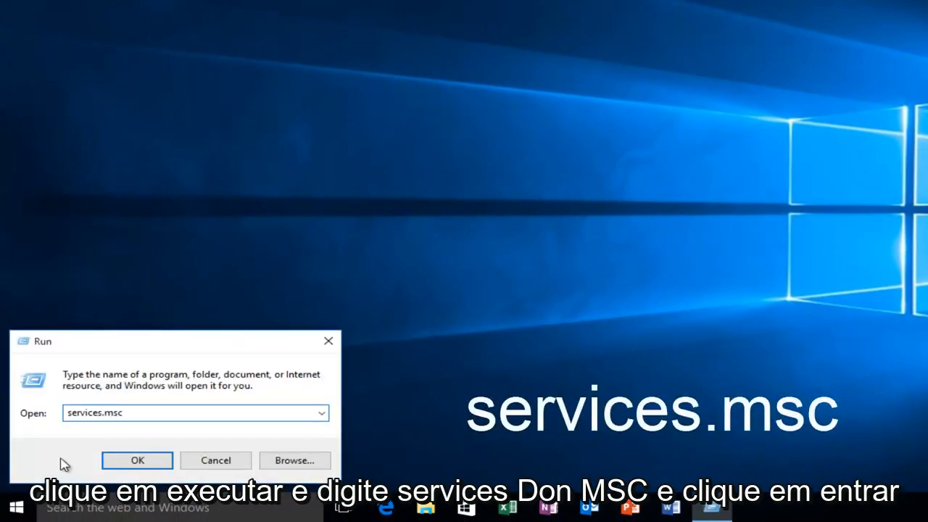
{"action": "key", "text": "Return"}
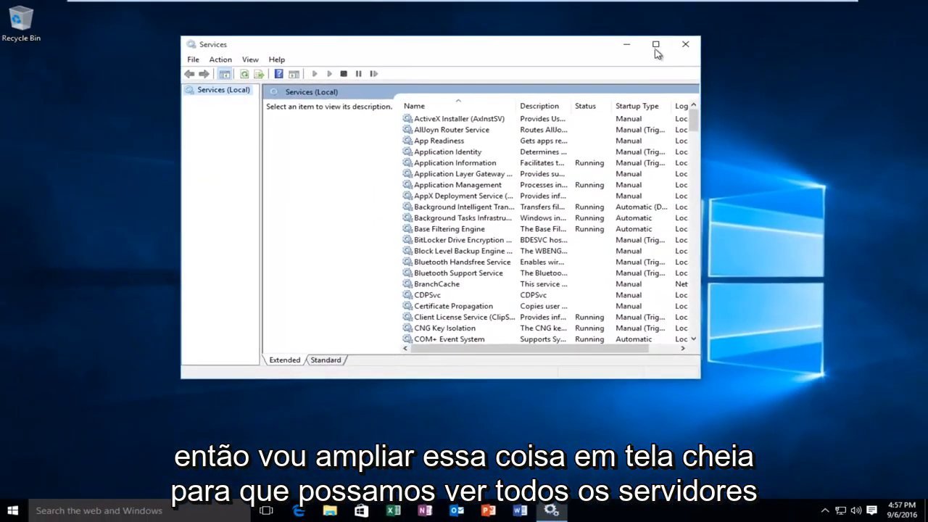
{"action": "left_click", "coordinate": [656, 45]}
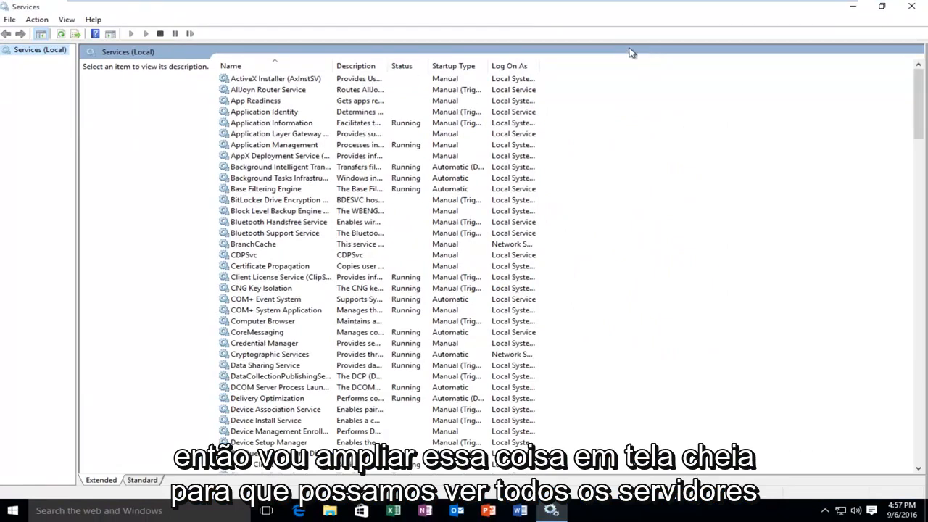
{"action": "left_click_drag", "start_coordinate": [333, 66], "coordinate": [406, 68]}
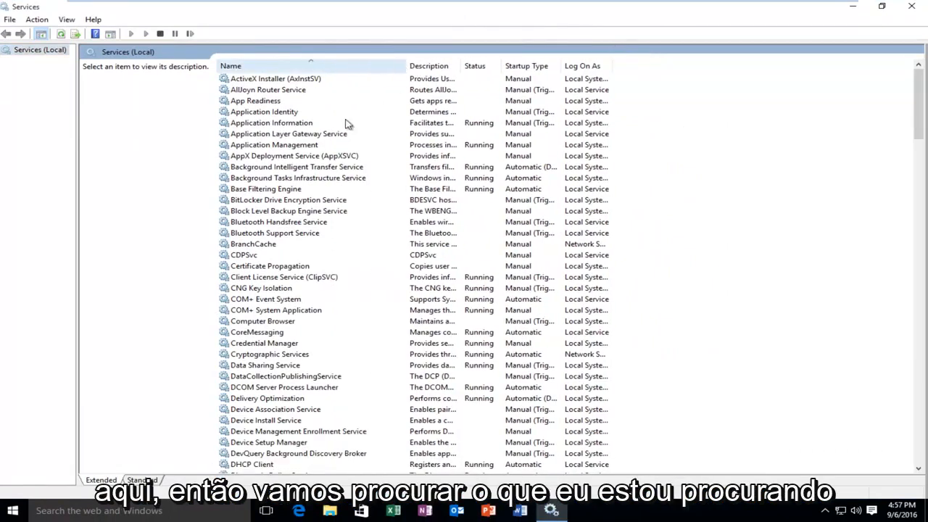
- Set the Superfetch service's startup type to Disabled, apply it, and close the Services console
{"action": "left_click", "coordinate": [275, 227]}
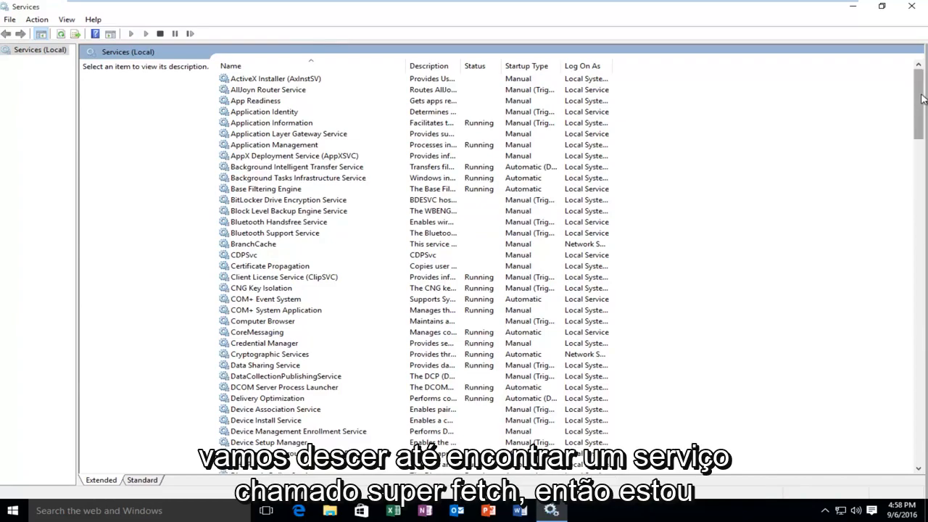
{"action": "left_click_drag", "start_coordinate": [924, 102], "coordinate": [912, 313]}
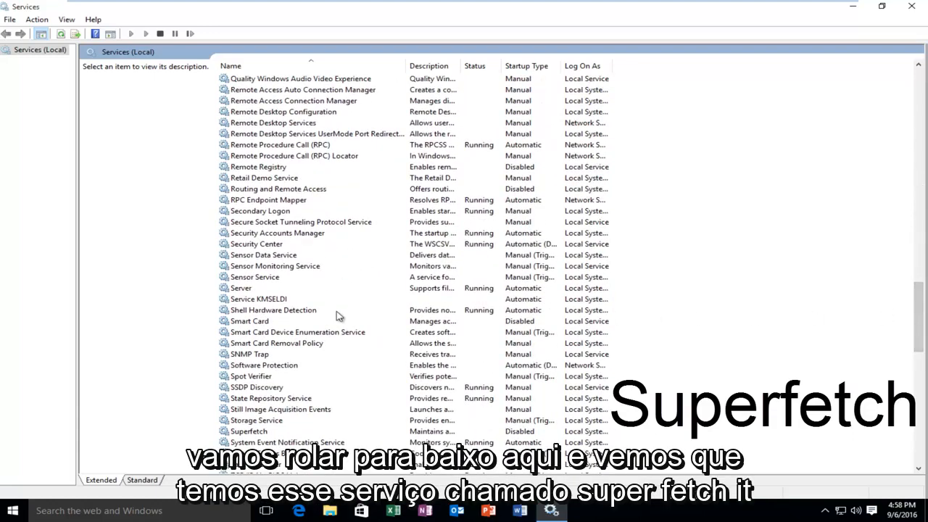
{"action": "left_click", "coordinate": [232, 431]}
{"action": "scroll", "coordinate": [234, 406], "scroll_direction": "down", "scroll_amount": 3}
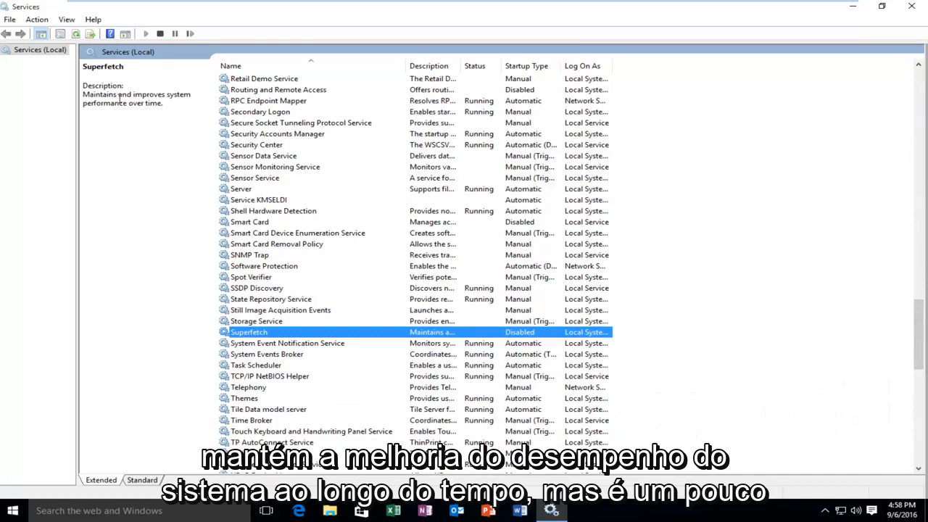
{"action": "double_click", "coordinate": [250, 335]}
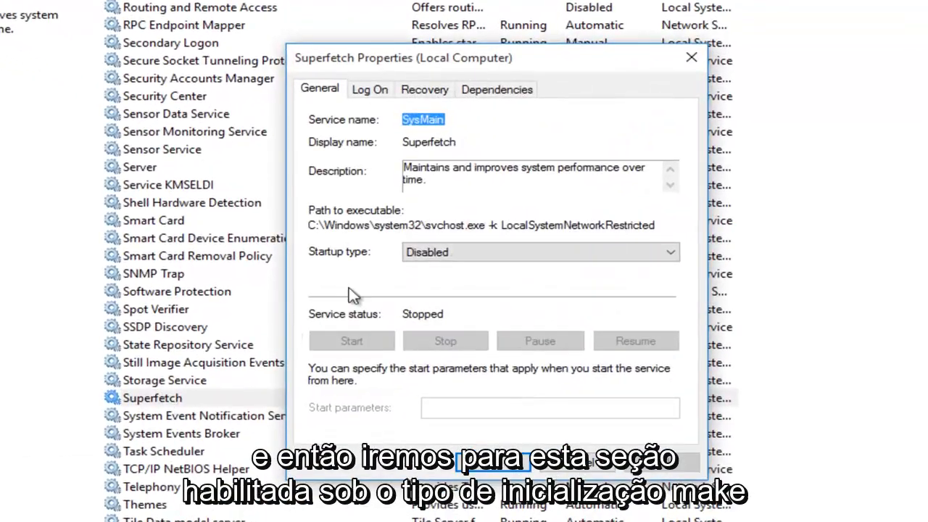
{"action": "left_click", "coordinate": [429, 241]}
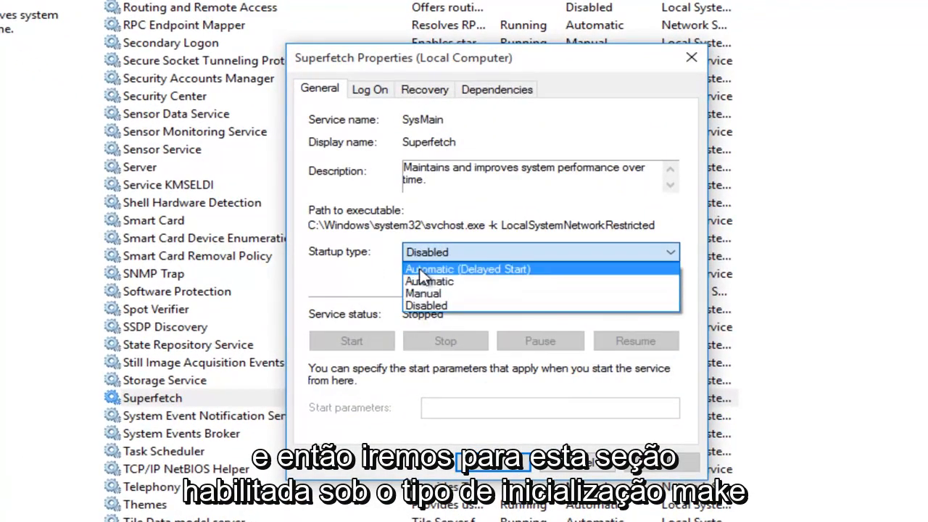
{"action": "left_click", "coordinate": [426, 305]}
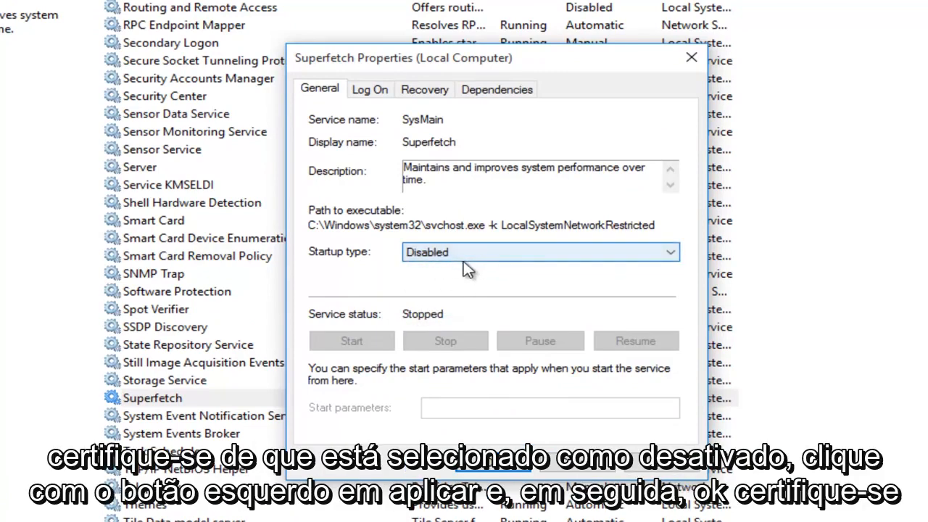
{"action": "left_click", "coordinate": [661, 470]}
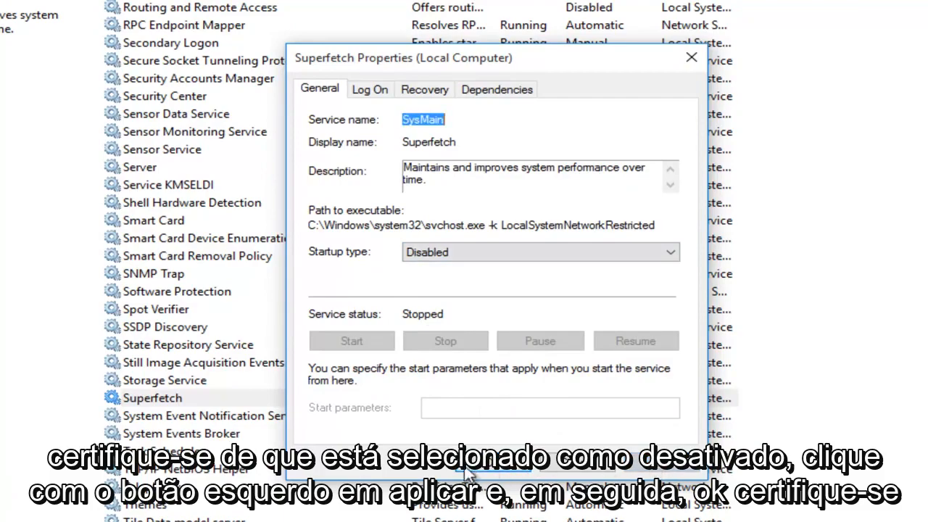
{"action": "left_click", "coordinate": [468, 473]}
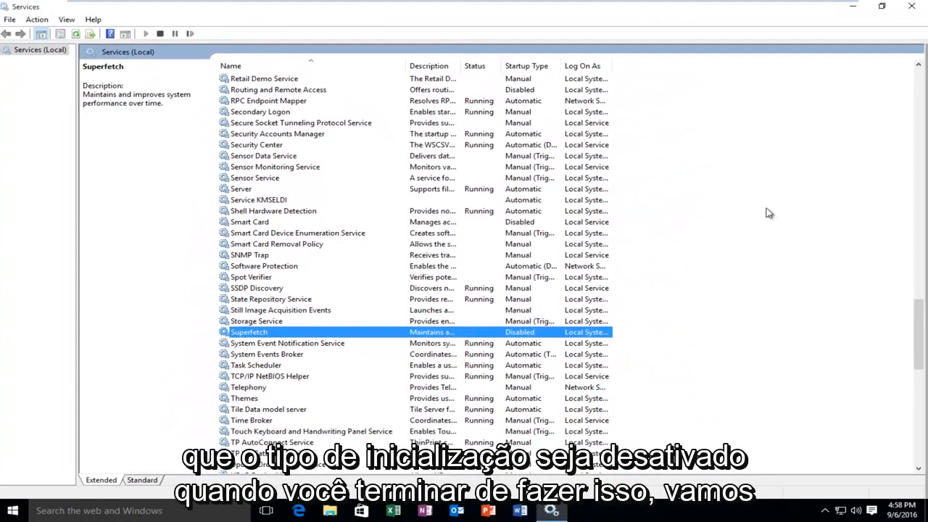
{"action": "left_click", "coordinate": [913, 7]}
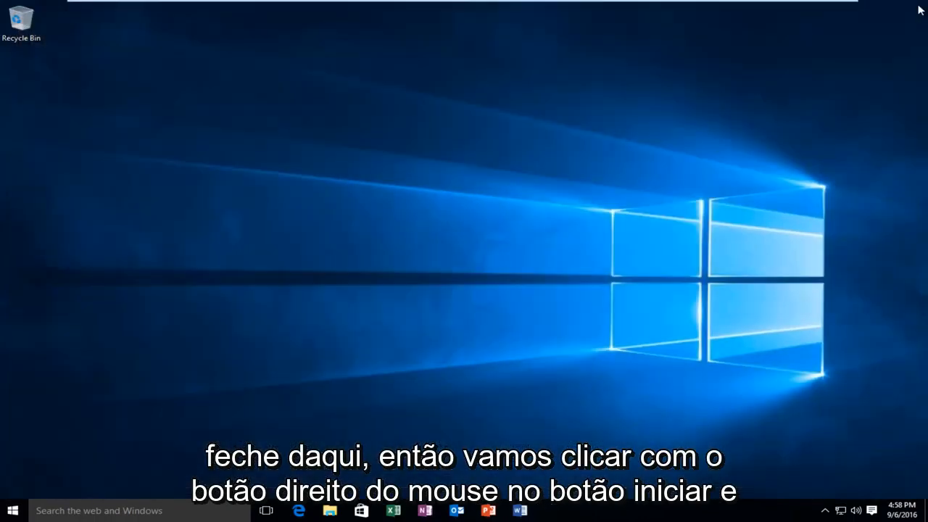
- Open the Registry Editor by running regedit, allowing it to make changes to the PC
{"action": "right_click", "coordinate": [16, 512]}
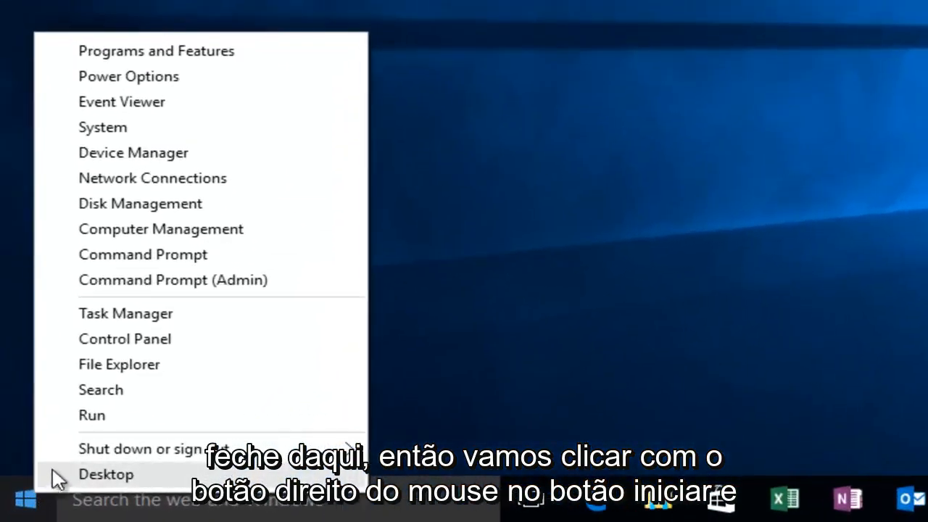
{"action": "left_click", "coordinate": [92, 416]}
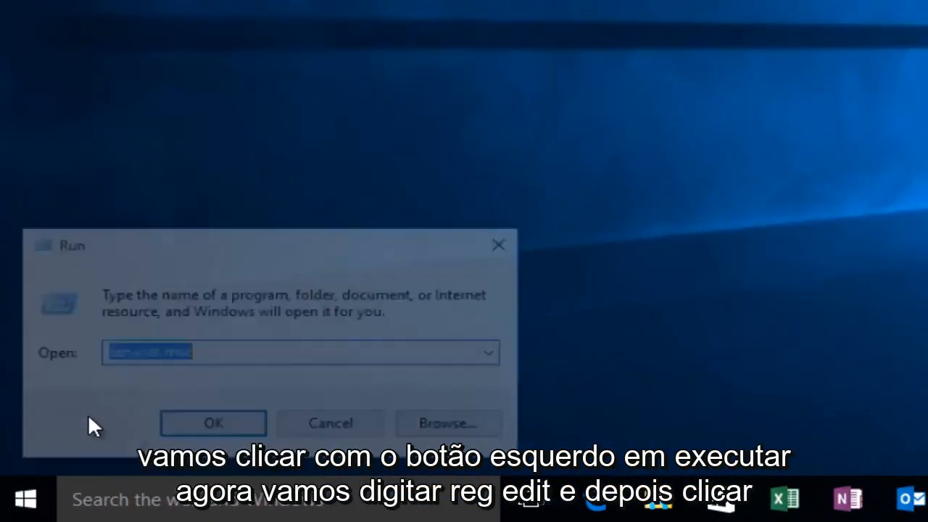
{"action": "type", "text": "re"}
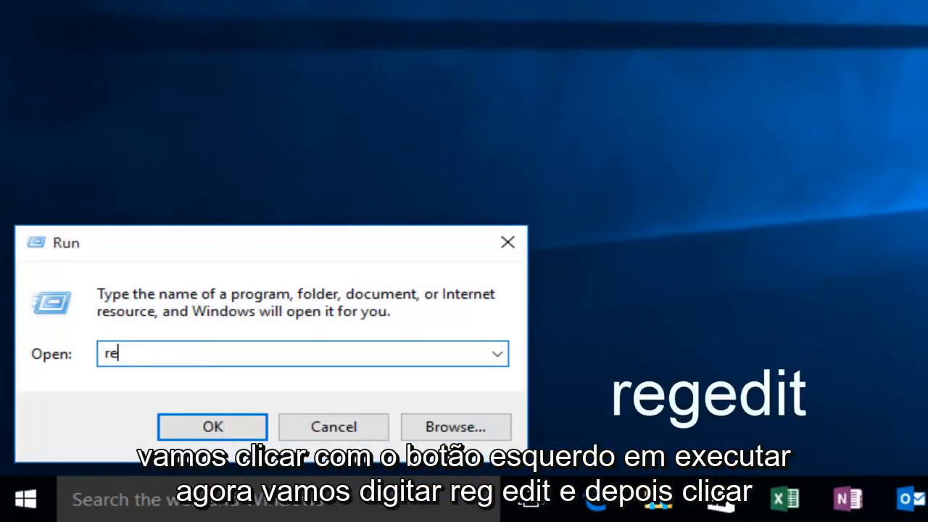
{"action": "type", "text": "gedit"}
{"action": "key", "text": "Return"}
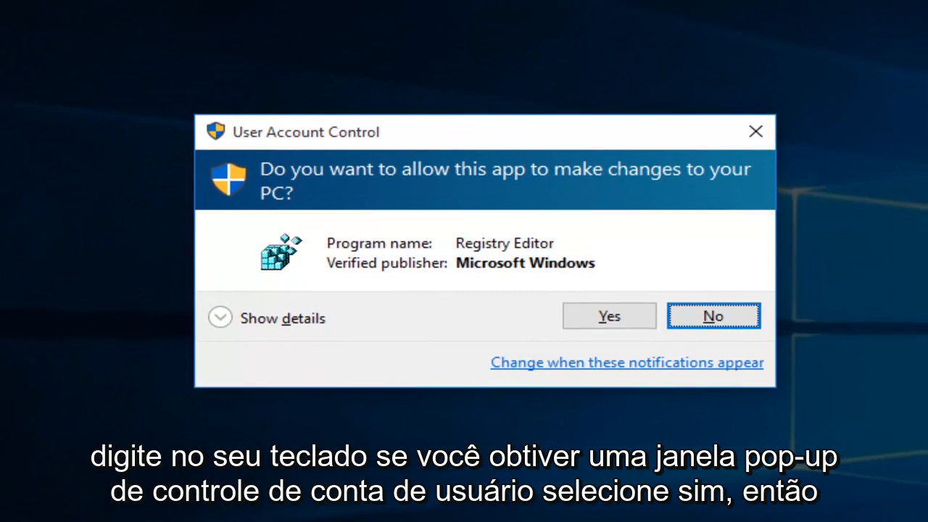
{"action": "left_click", "coordinate": [609, 316]}
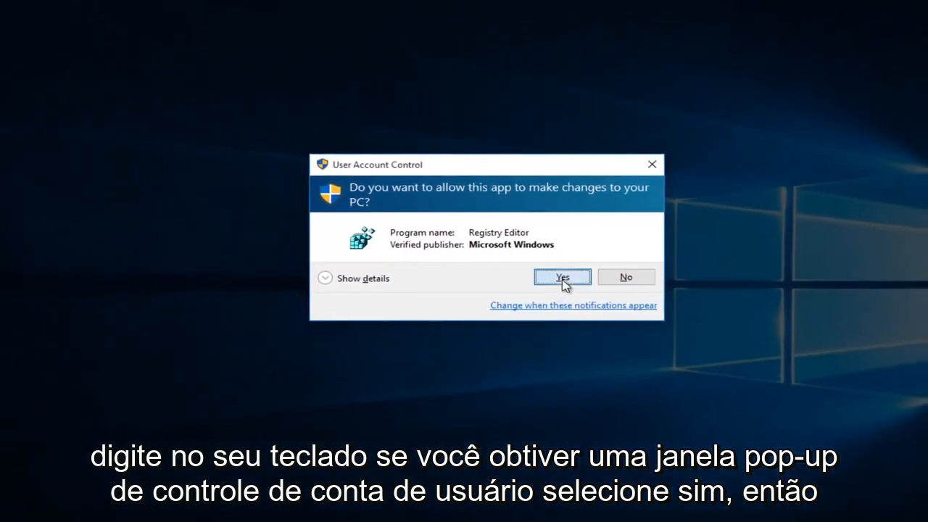
{"action": "left_click", "coordinate": [564, 281]}
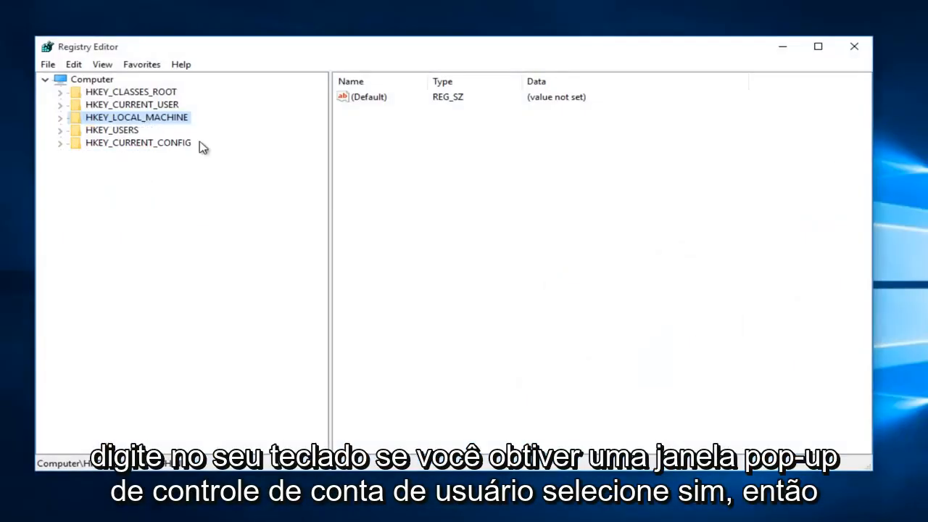
- Expand the registry tree down to HKEY_LOCAL_MACHINE\SYSTEM\ControlSet001\Control
{"action": "left_click", "coordinate": [61, 120]}
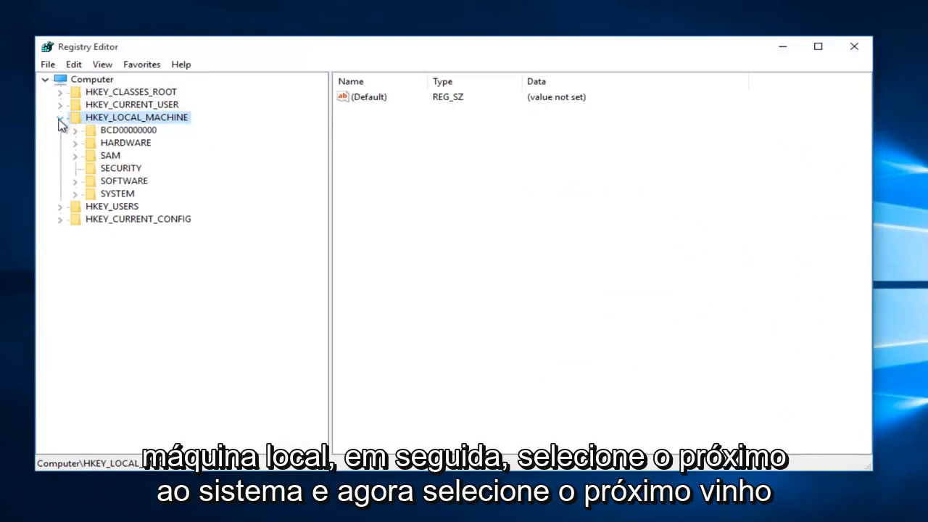
{"action": "left_click", "coordinate": [74, 195]}
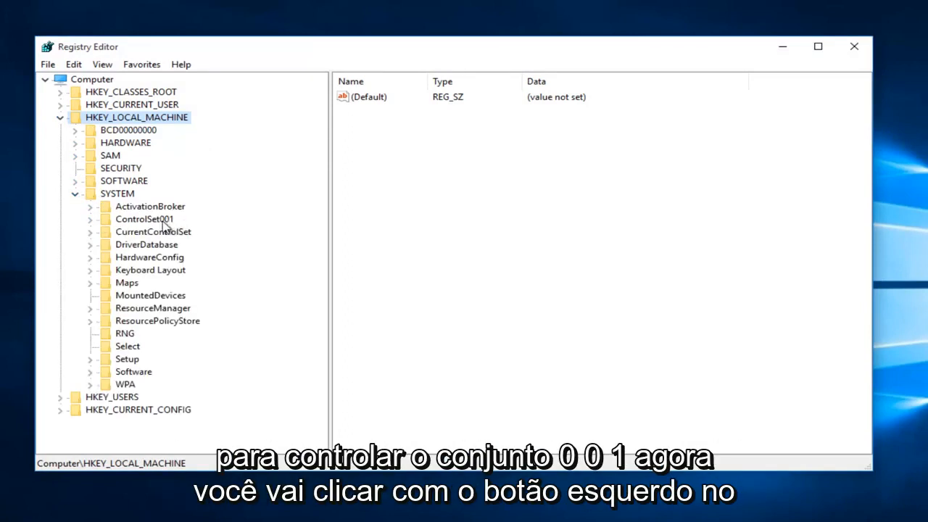
{"action": "left_click", "coordinate": [90, 220]}
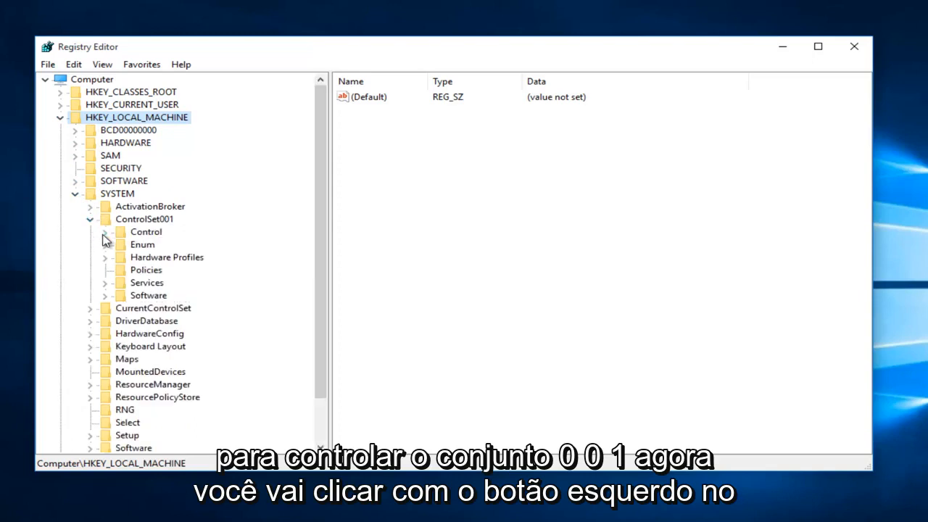
{"action": "left_click", "coordinate": [105, 233]}
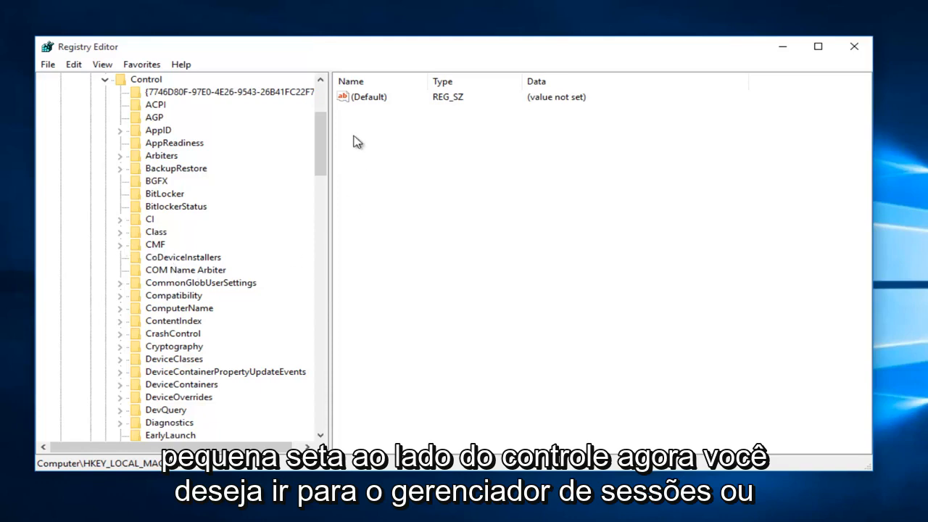
- Under Control, expand the Session Manager key and its Memory Management subkey, and select Memory Management
{"action": "left_click_drag", "start_coordinate": [324, 145], "coordinate": [303, 292]}
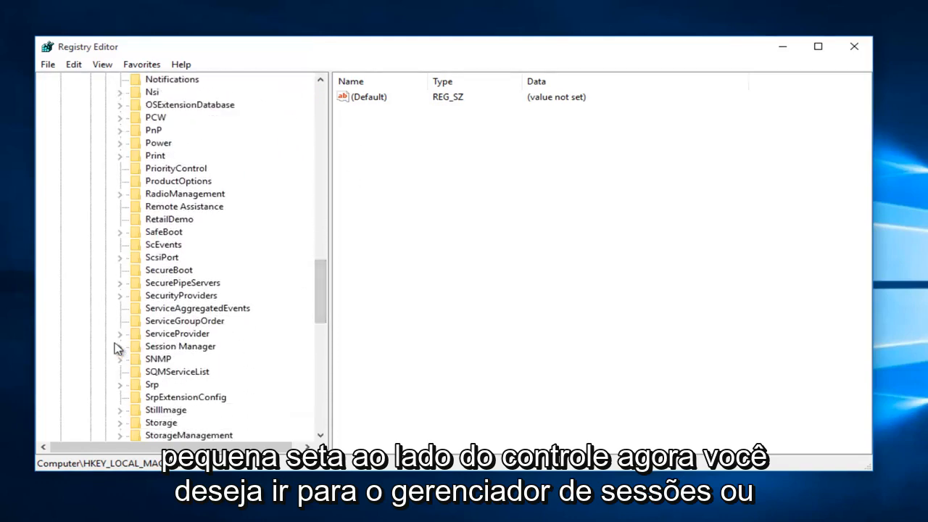
{"action": "scroll", "coordinate": [186, 347], "scroll_direction": "down", "scroll_amount": 1}
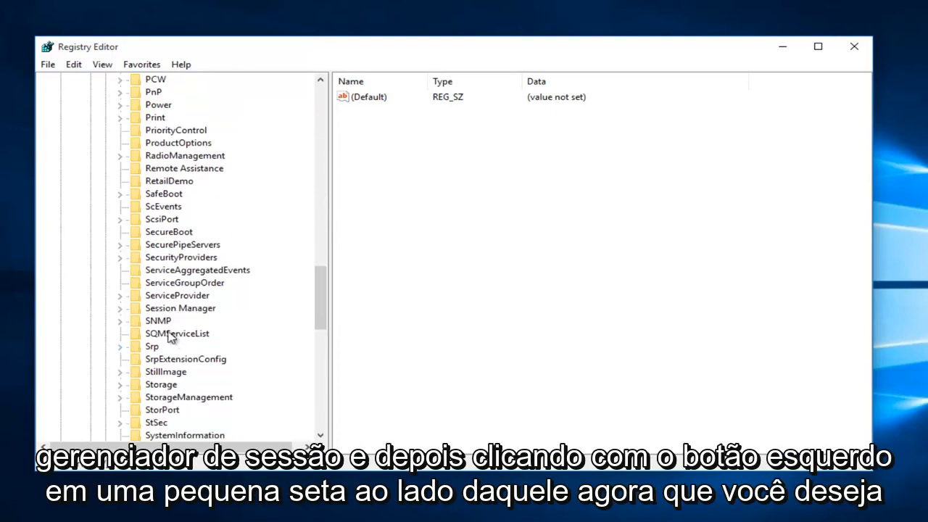
{"action": "left_click", "coordinate": [120, 309]}
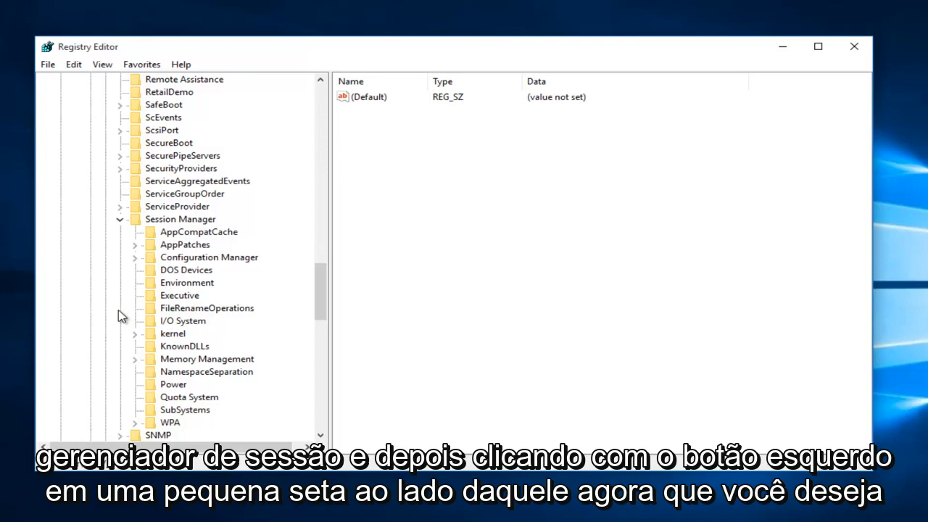
{"action": "left_click", "coordinate": [137, 361]}
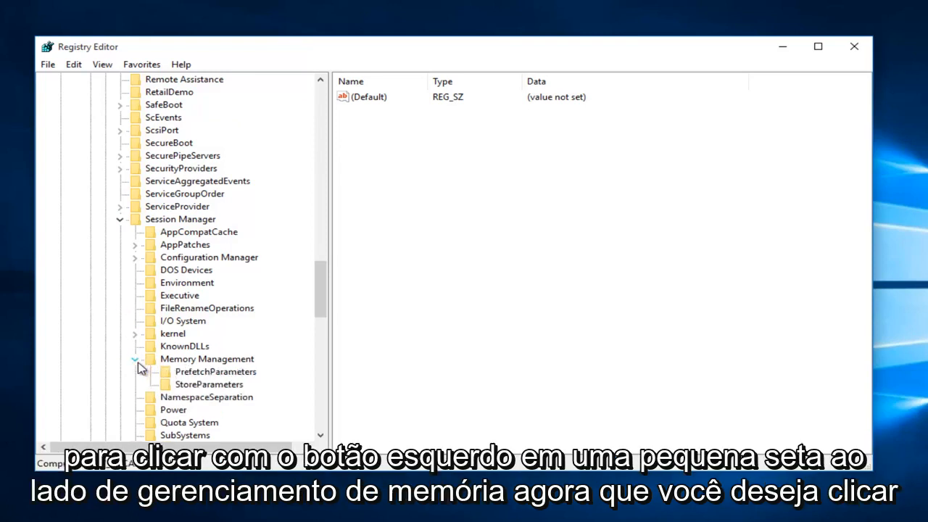
{"action": "left_click", "coordinate": [138, 363]}
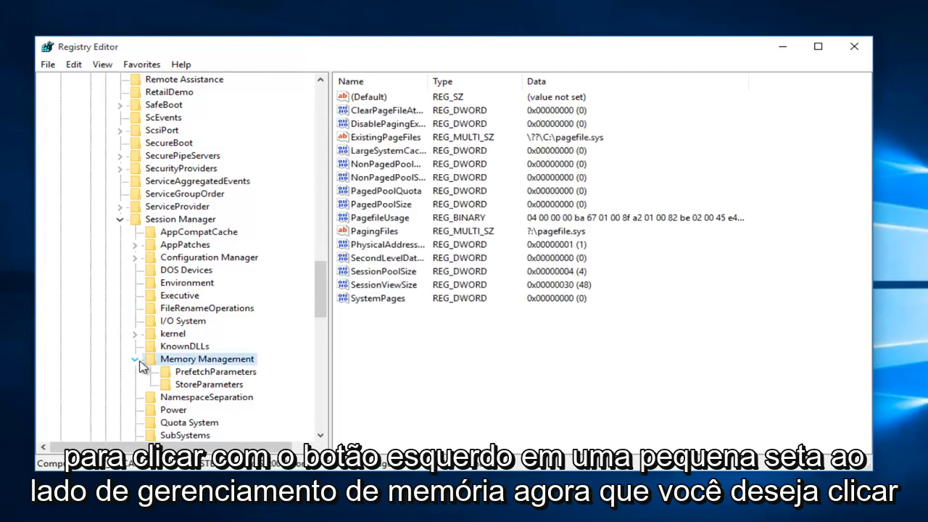
- In the PrefetchParameters key under Memory Management, set the EnablePrefetcher value data to 0
{"action": "left_click", "coordinate": [185, 373]}
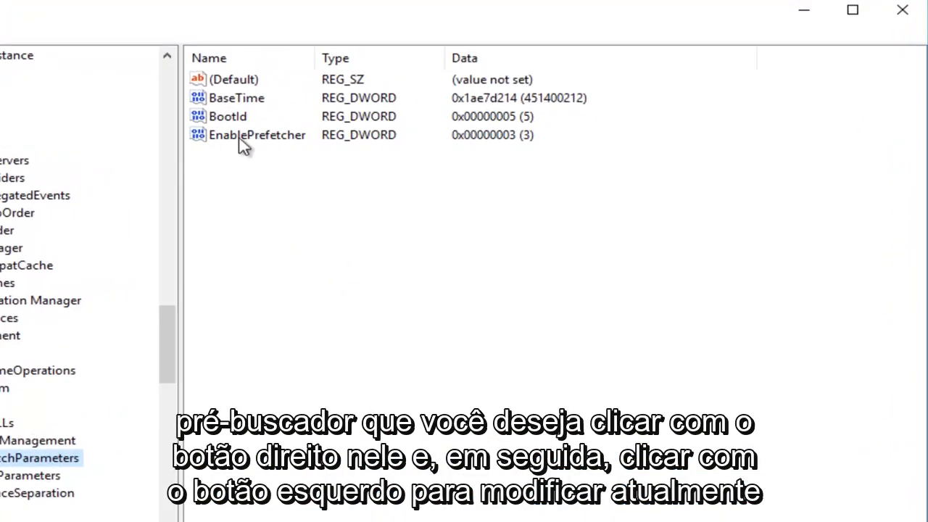
{"action": "right_click", "coordinate": [239, 139]}
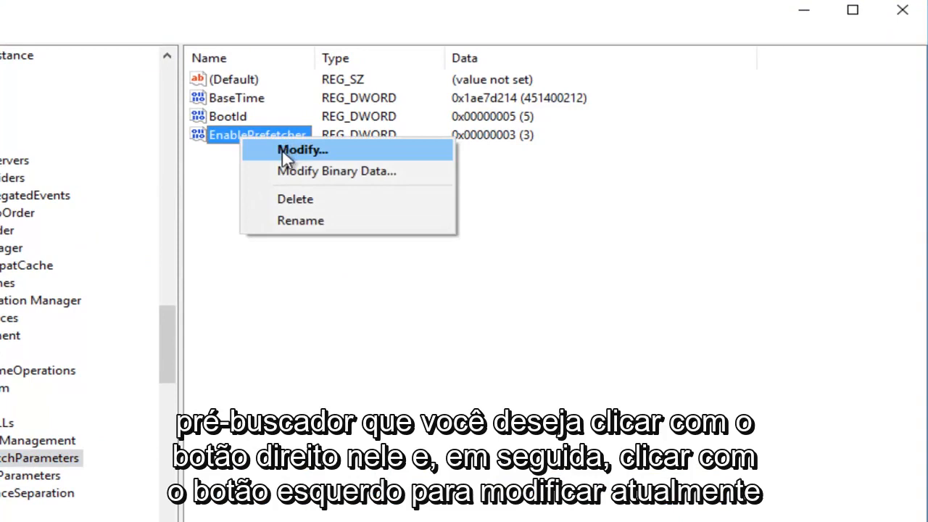
{"action": "left_click", "coordinate": [287, 150]}
{"action": "left_click_drag", "start_coordinate": [26, 100], "coordinate": [496, 186]}
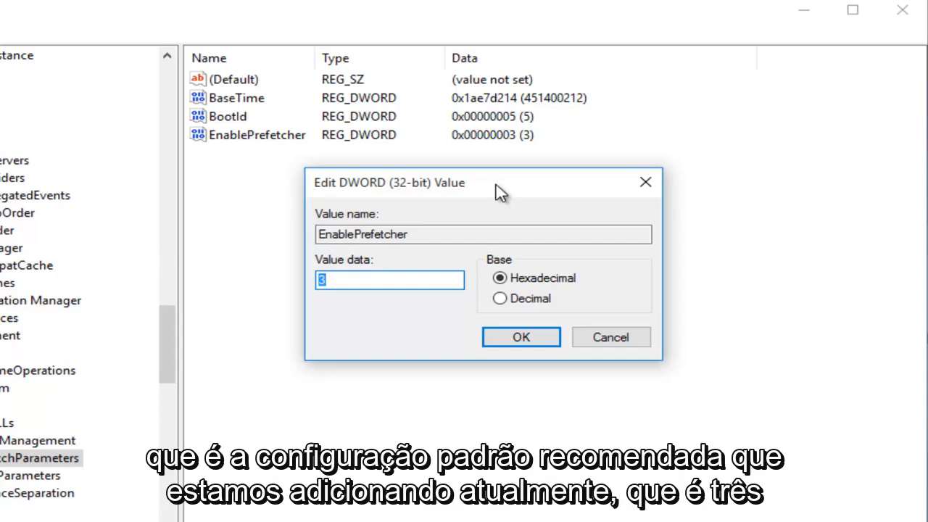
{"action": "type", "text": "0"}
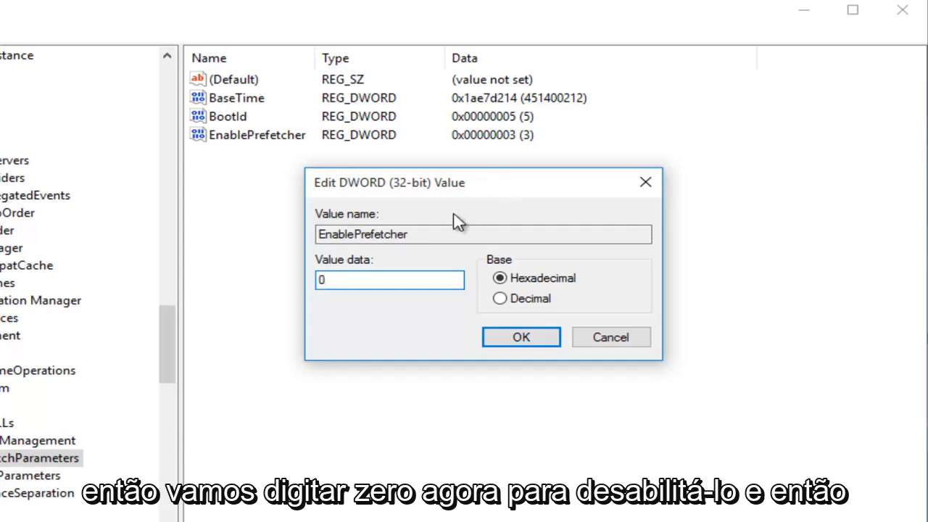
{"action": "left_click", "coordinate": [521, 338]}
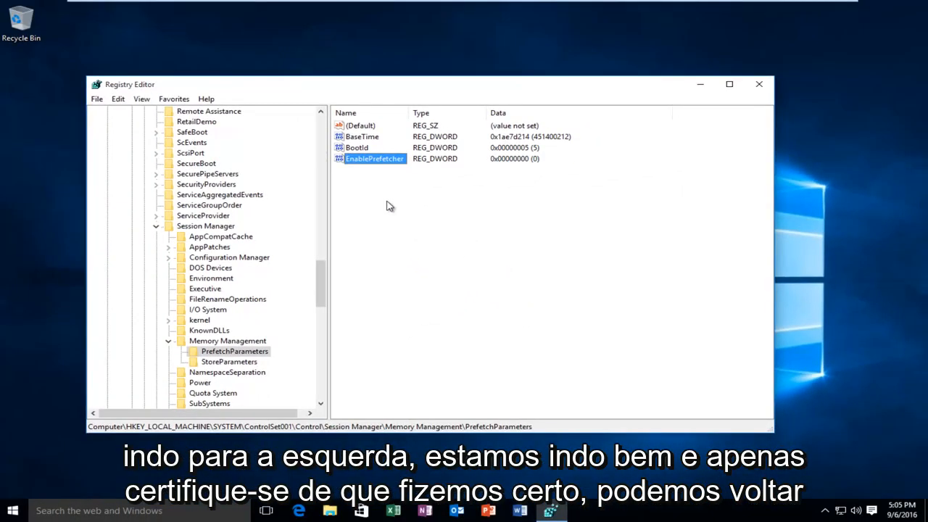
- Reopen the EnablePrefetcher value to check its data, accept it, and close the Registry Editor
{"action": "left_click", "coordinate": [387, 201]}
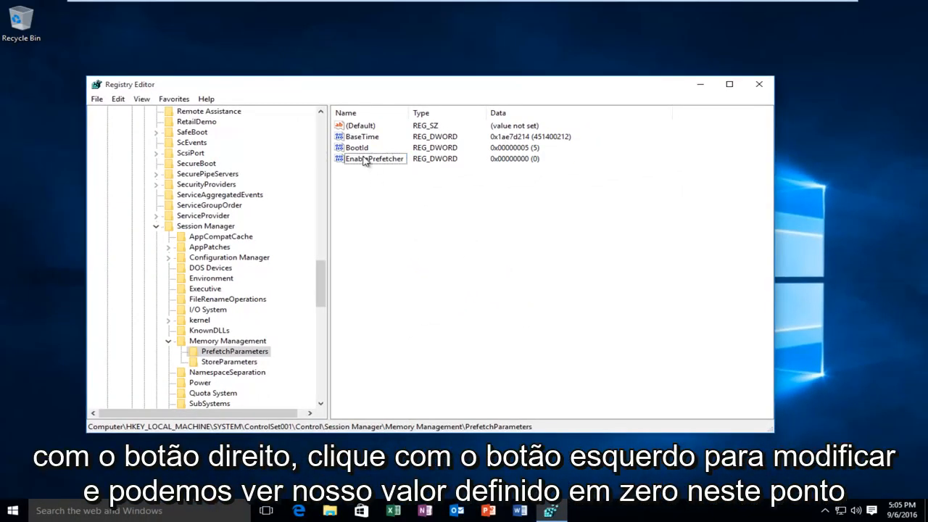
{"action": "right_click", "coordinate": [365, 161]}
{"action": "left_click", "coordinate": [390, 165]}
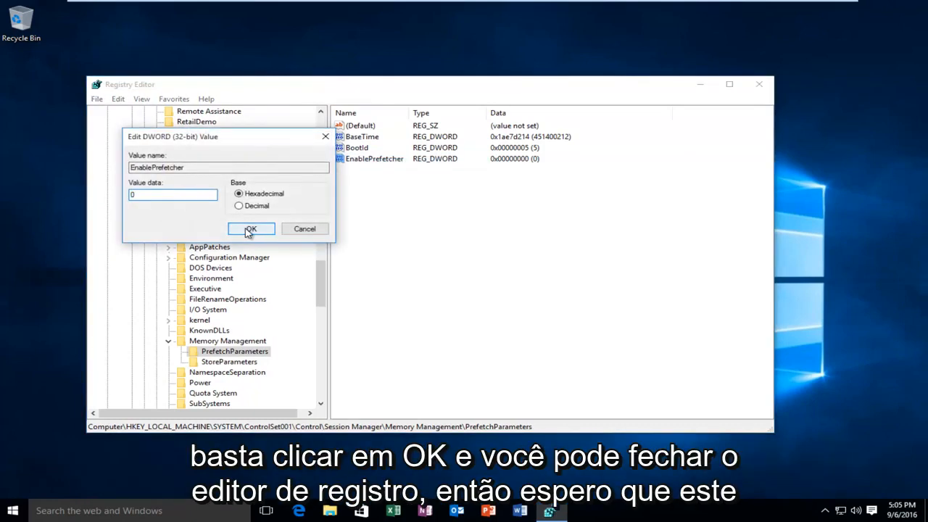
{"action": "left_click", "coordinate": [250, 230]}
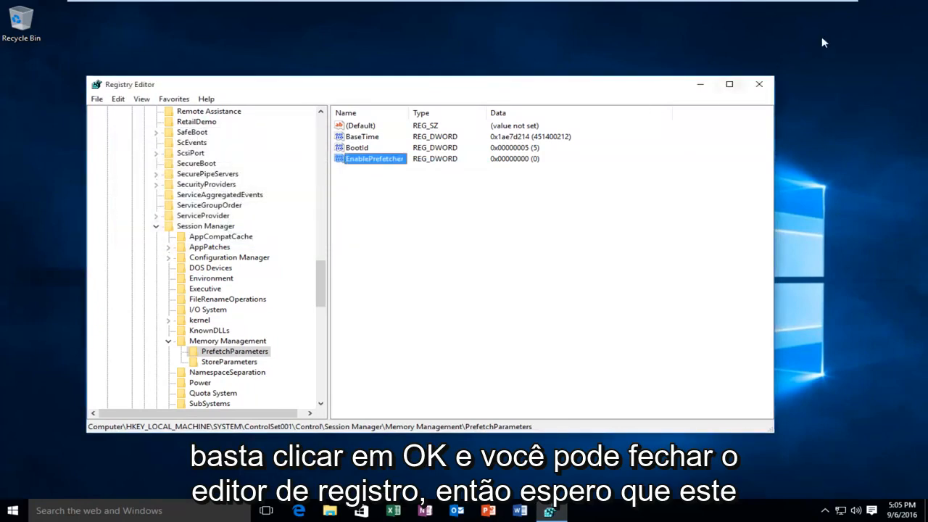
{"action": "left_click", "coordinate": [760, 84]}
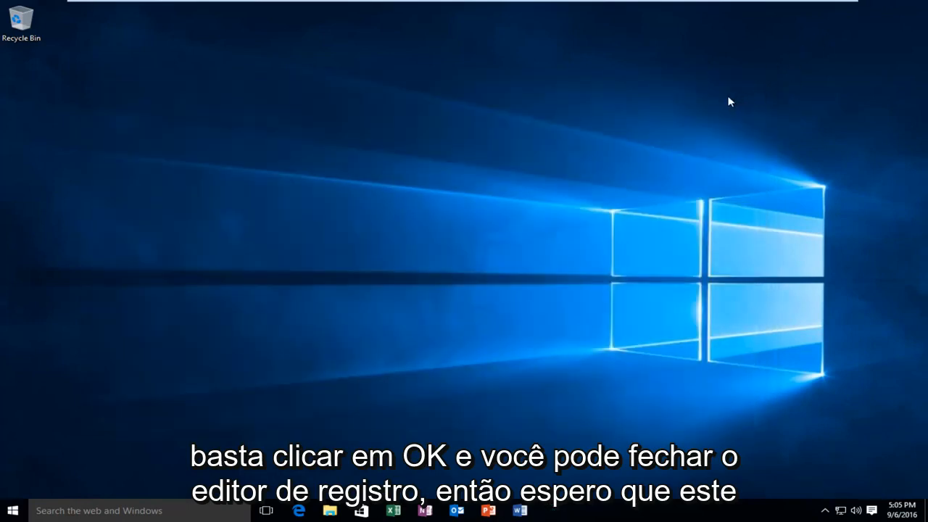